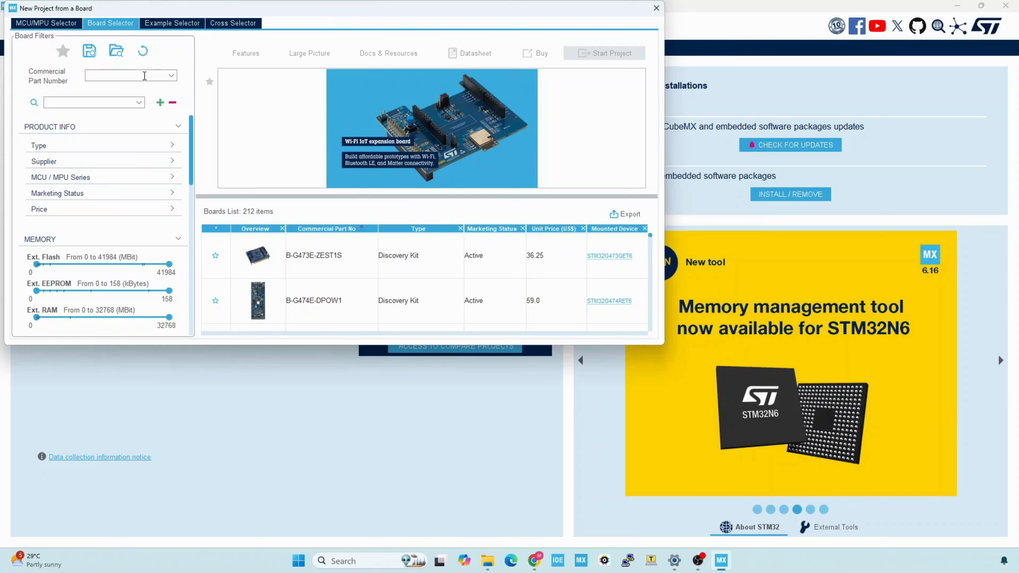
Step: Filter the boards by part number NUCLEO-F411RE and start a project for that board
text(NUCL)
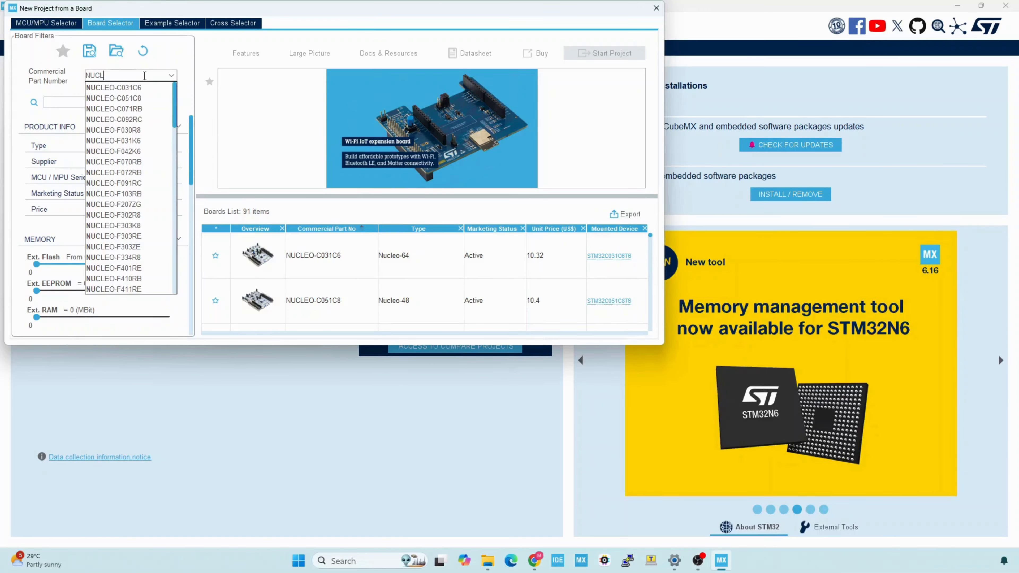
text(EO-)
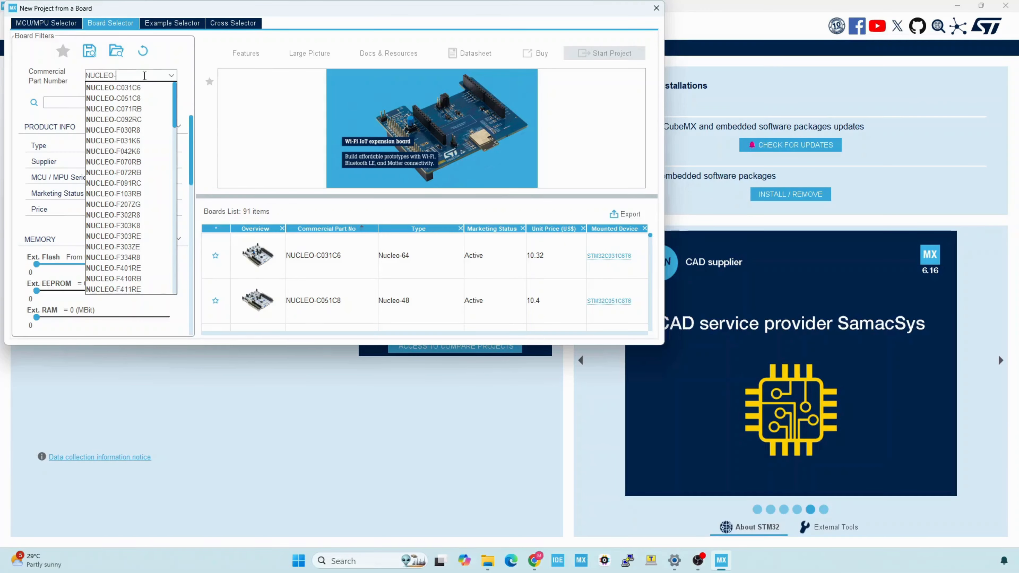
text(F4)
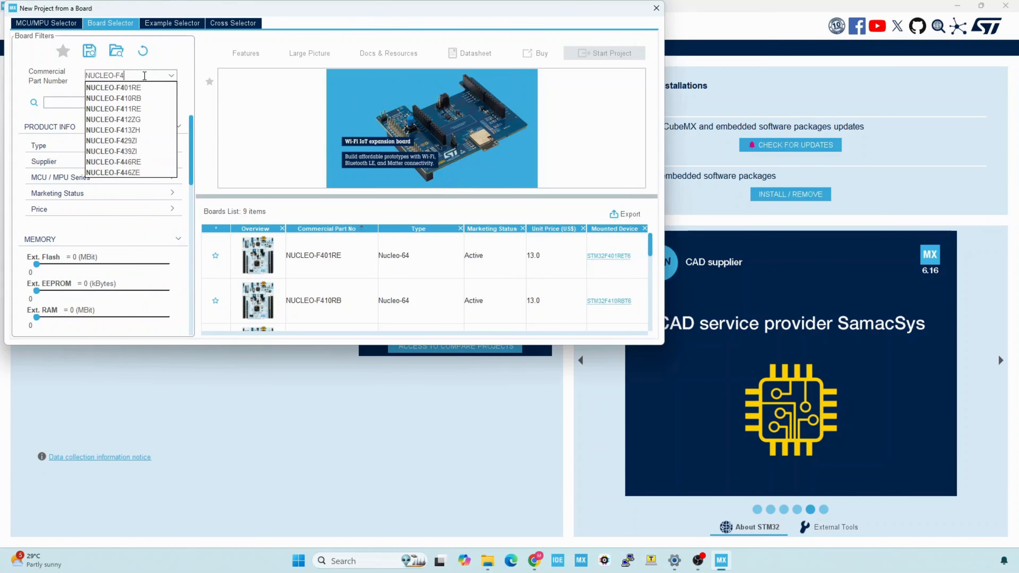
text(11re)
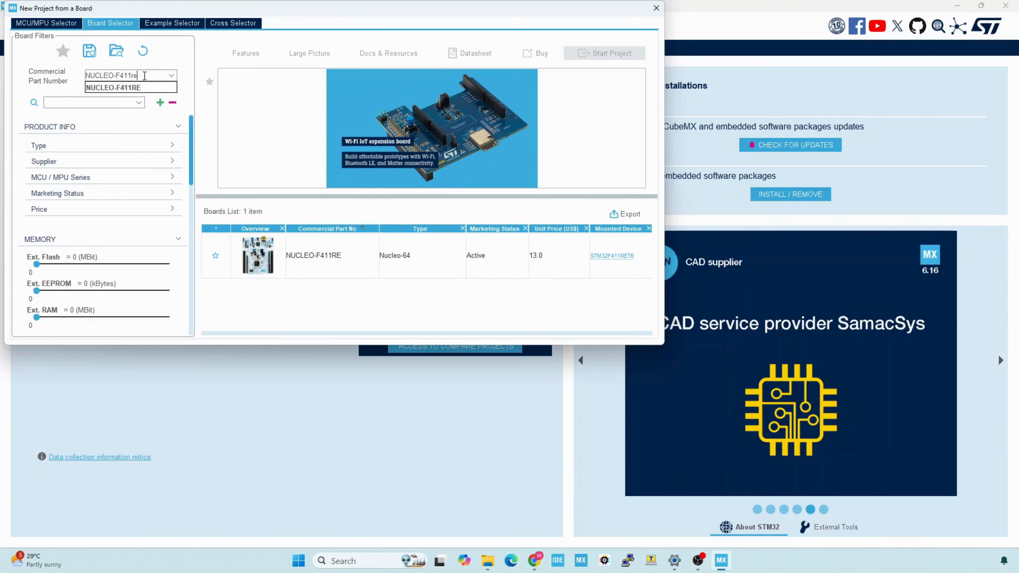
key(Down)
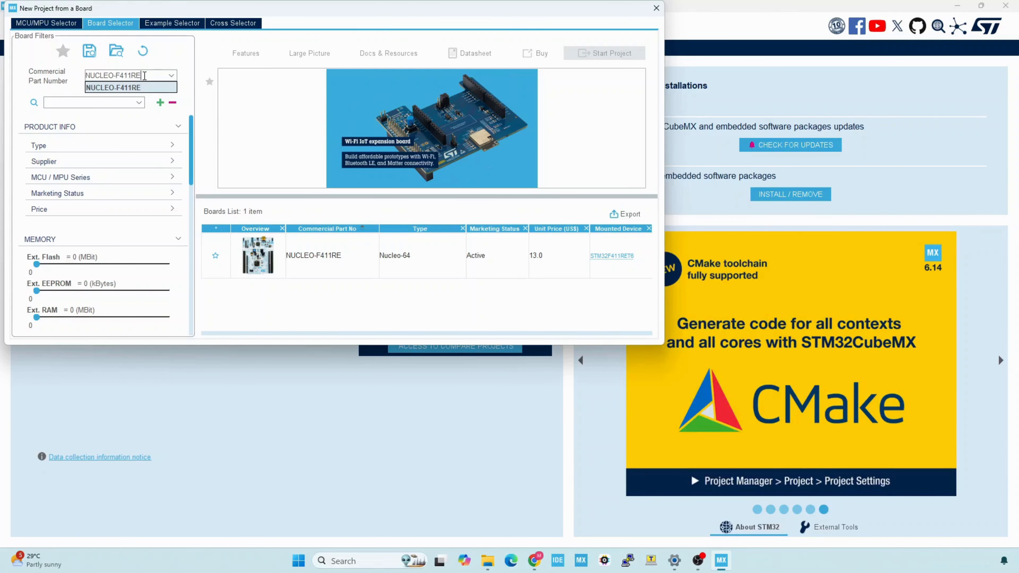
click(173, 87)
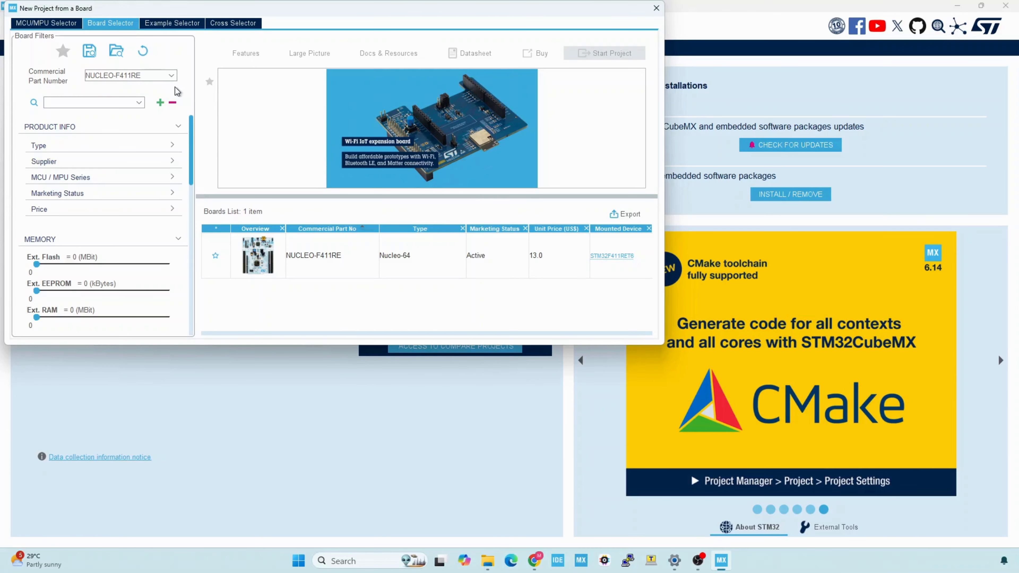
click(479, 253)
click(605, 53)
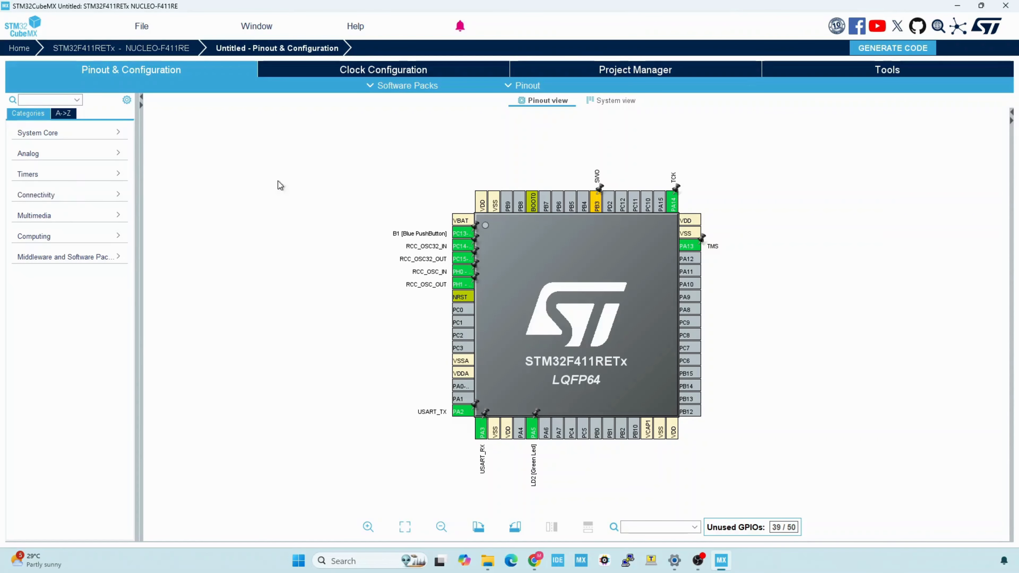
Step: Clear all default pinouts of the STM32F411RETx and accept the loss of the pinout configuration
click(522, 85)
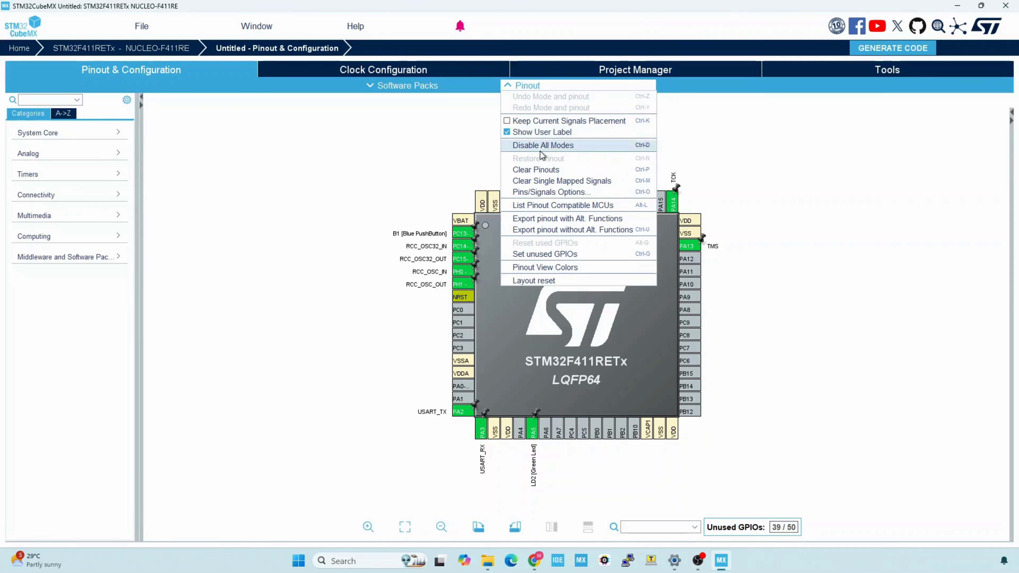
click(544, 170)
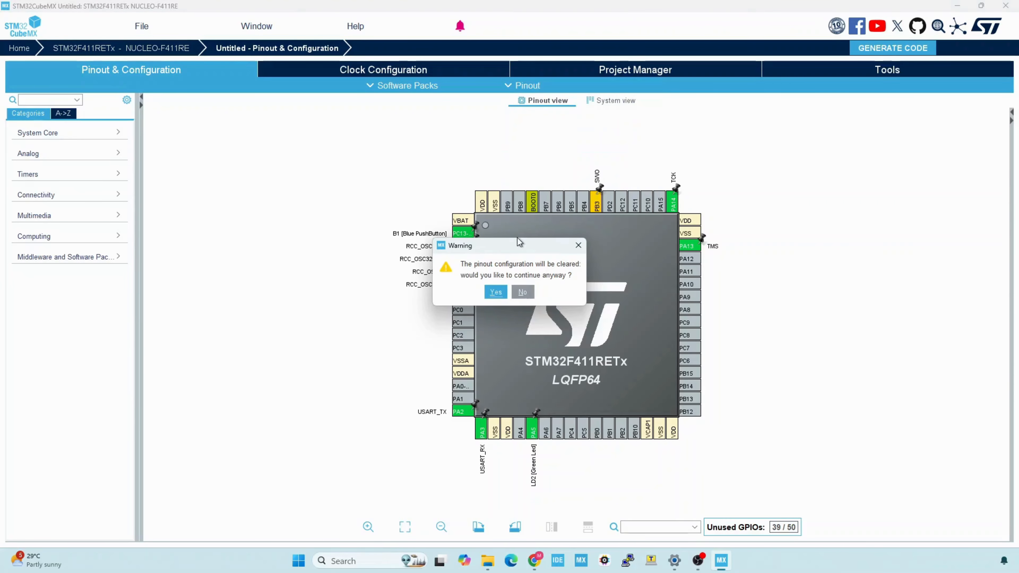
click(500, 292)
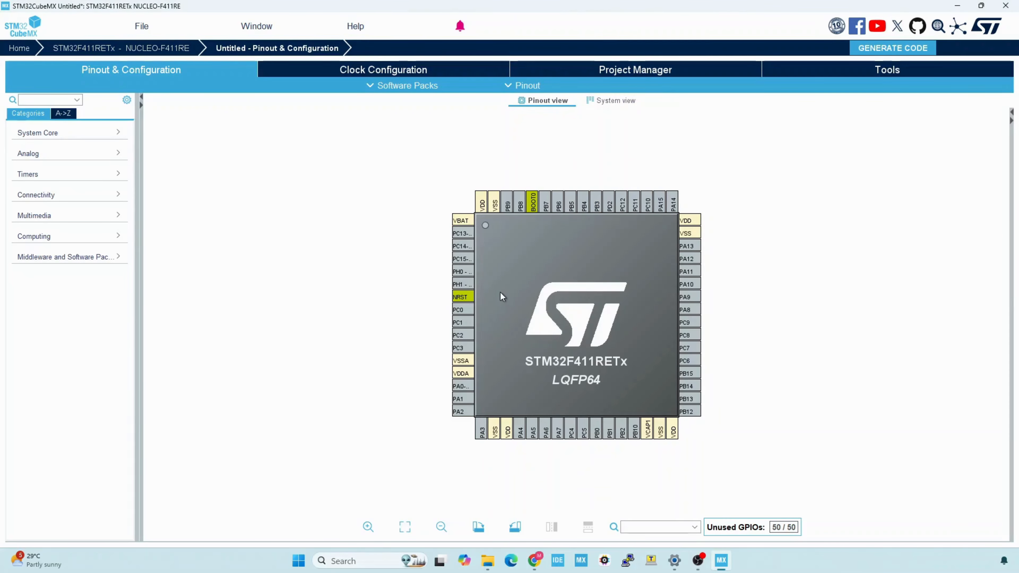
Step: Enable USART1 in Asynchronous mode and review its GPIO pins and basic communication parameters
click(57, 197)
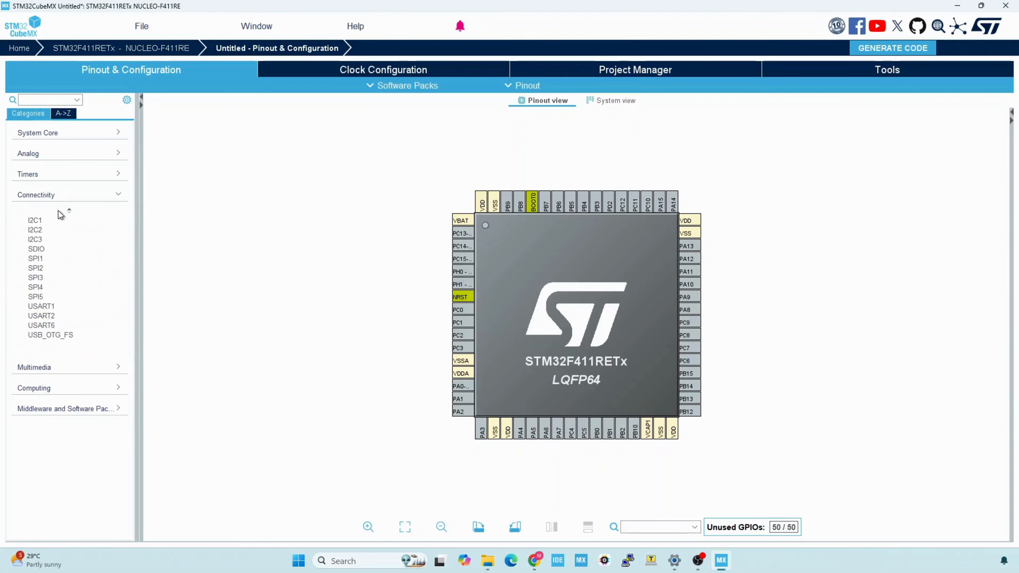
click(60, 308)
click(309, 129)
click(150, 148)
click(414, 366)
click(191, 440)
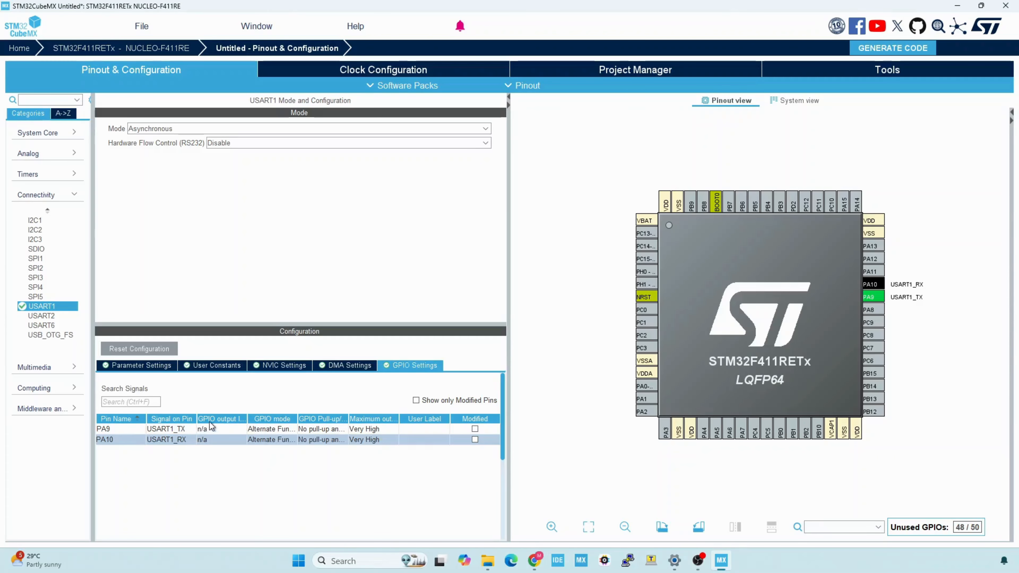
click(158, 367)
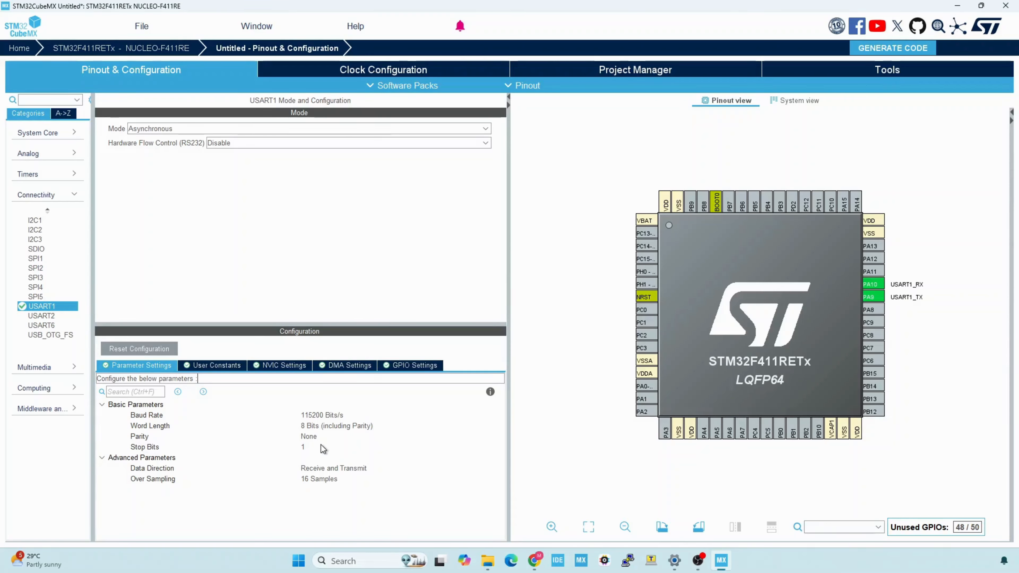
click(348, 436)
click(314, 436)
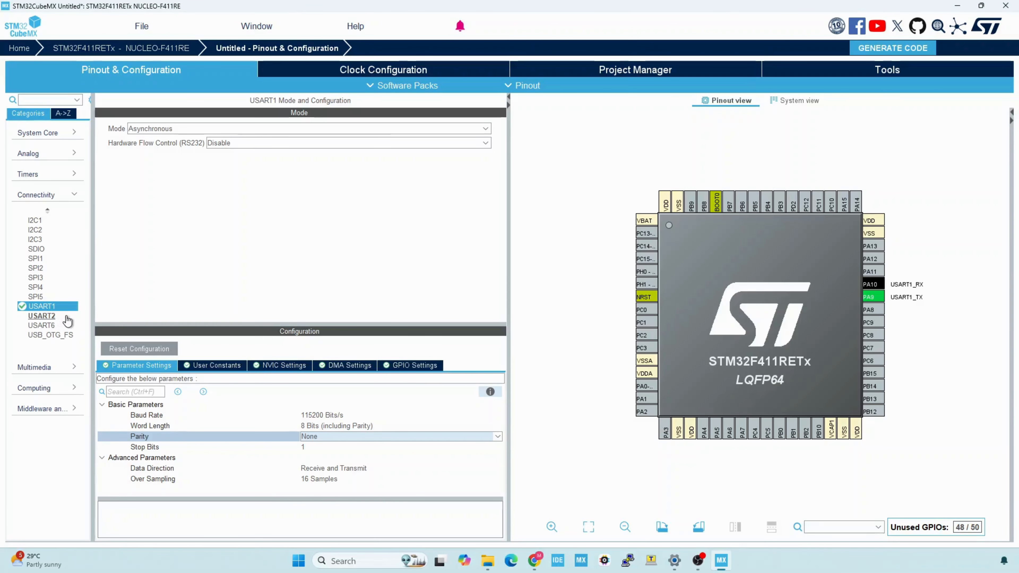
Step: Enable USART2 in Asynchronous mode and review its GPIO pins and parameter settings
click(42, 316)
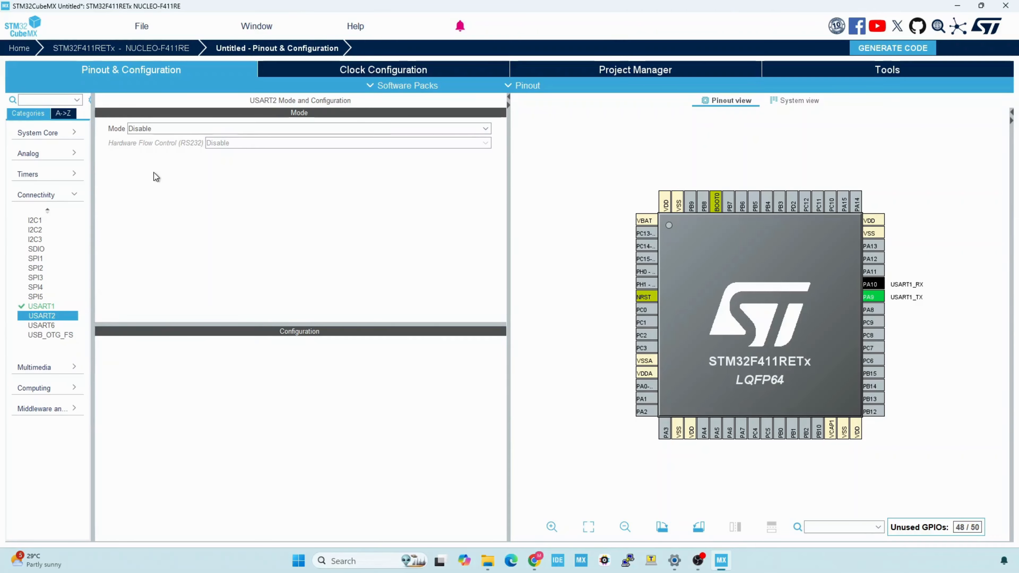
click(172, 129)
click(166, 154)
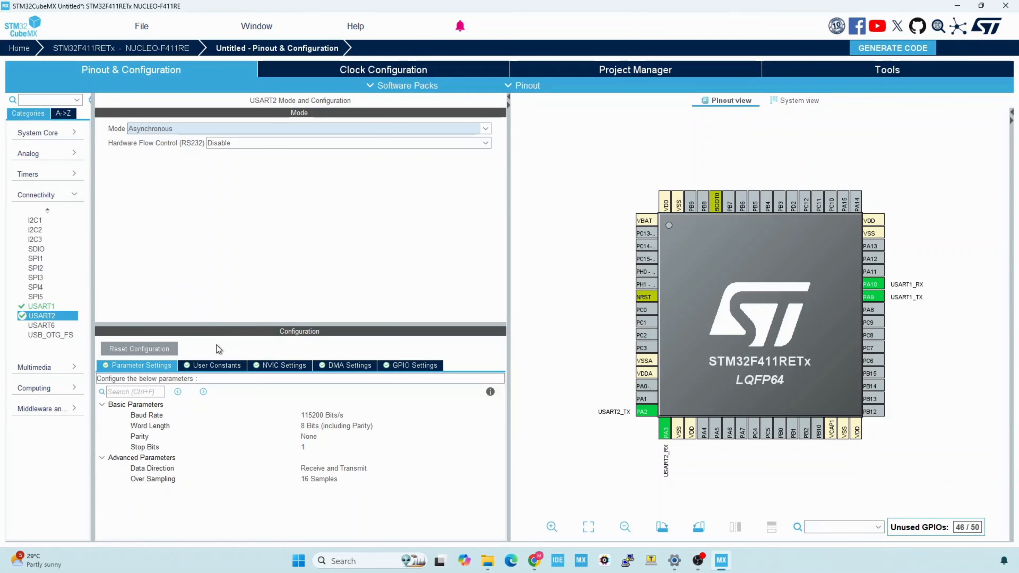
click(392, 367)
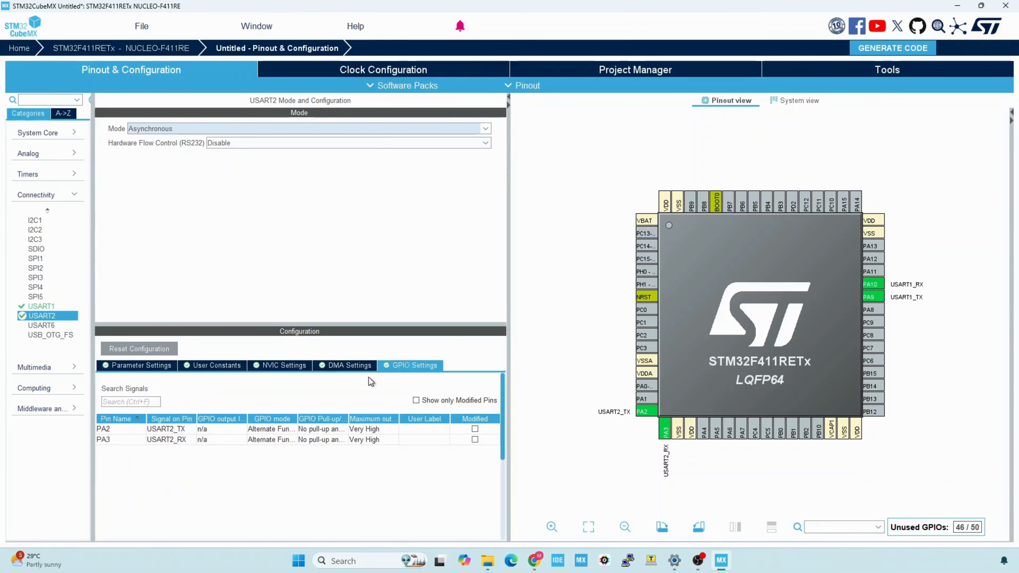
click(118, 431)
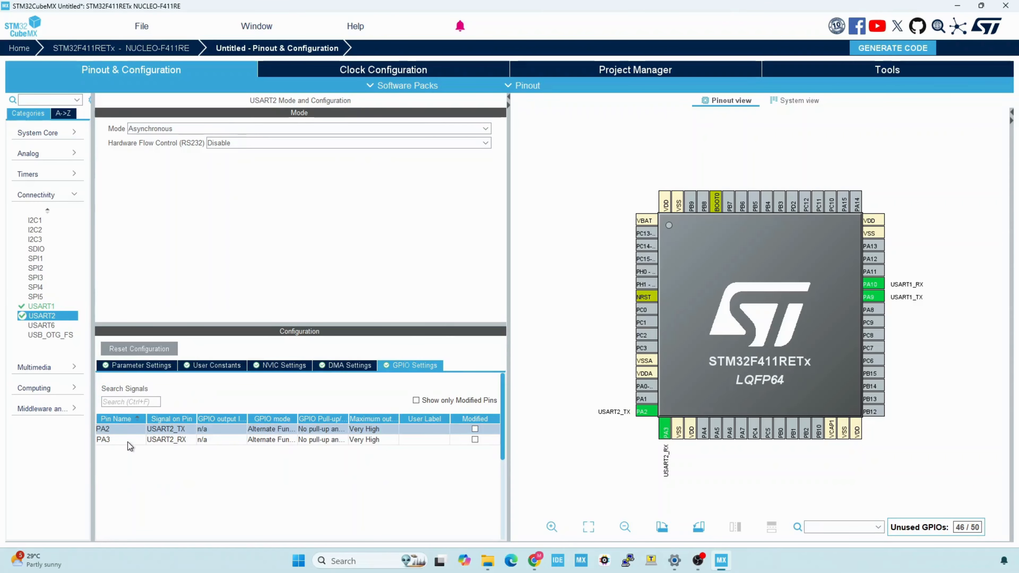
click(128, 441)
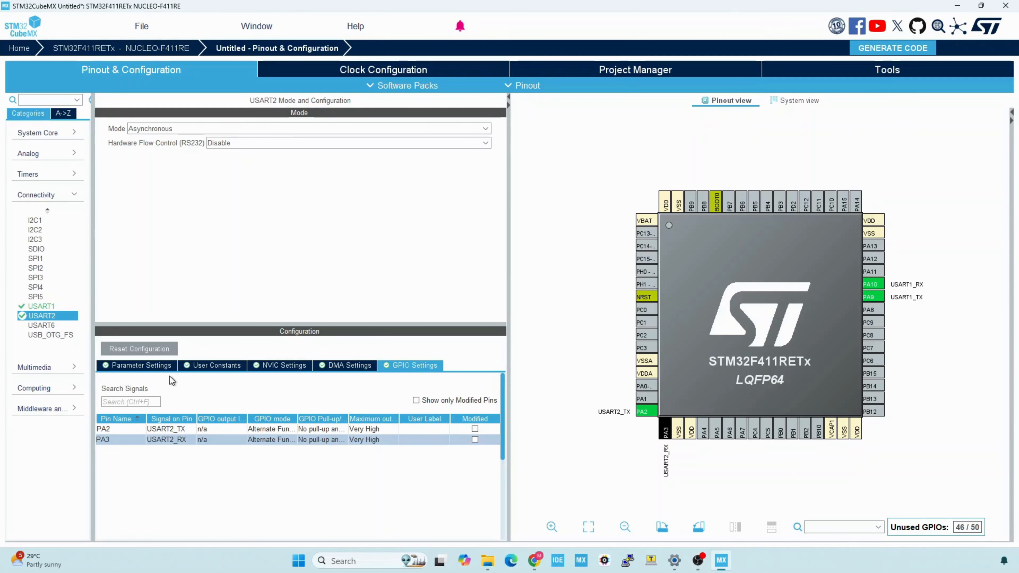
click(158, 368)
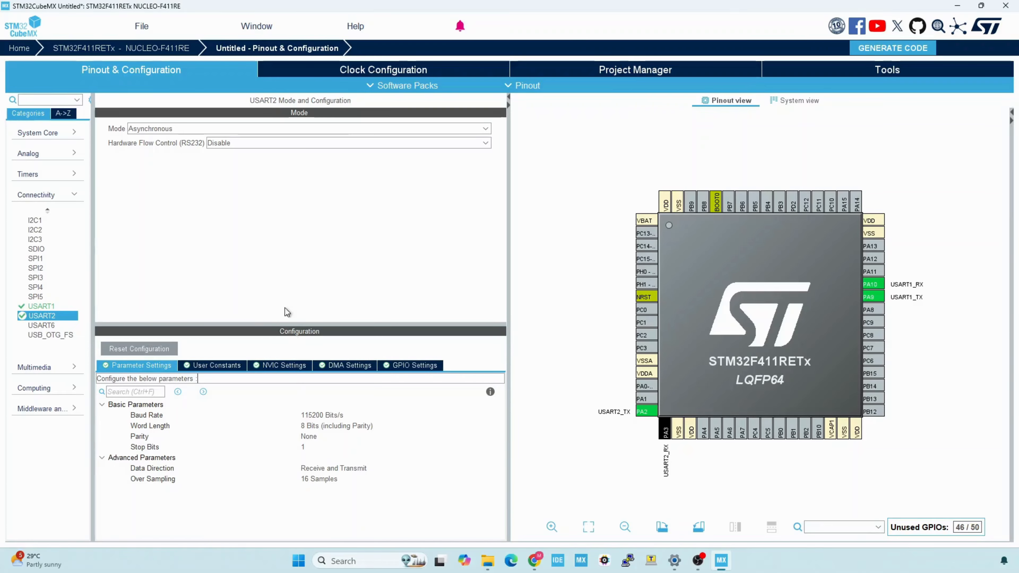
Step: Name the project UART_STM32-RPi5 and set its toolchain to STM32CubeIDE
click(635, 69)
click(418, 99)
text(UART_STM32-RPi5)
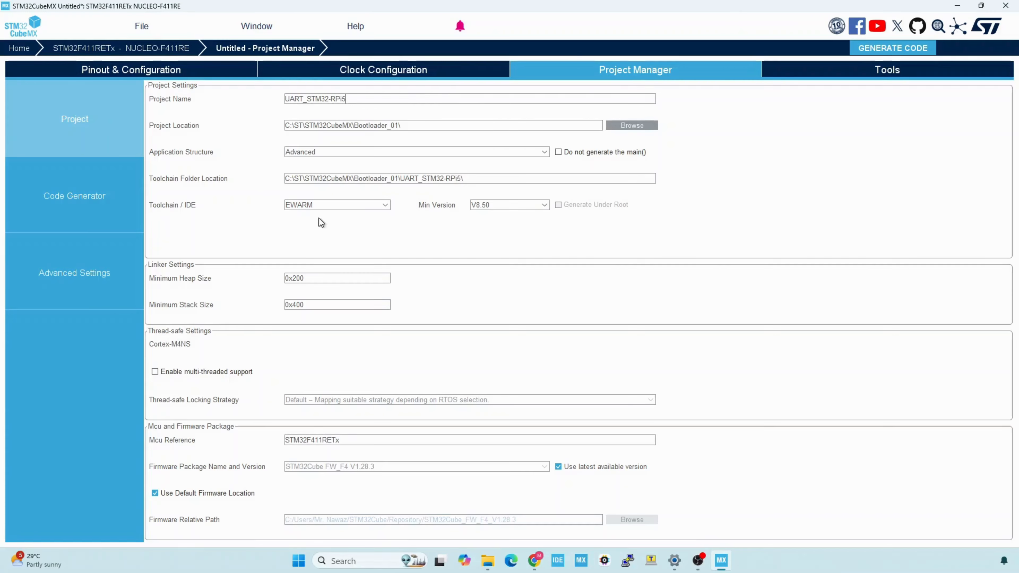
click(364, 206)
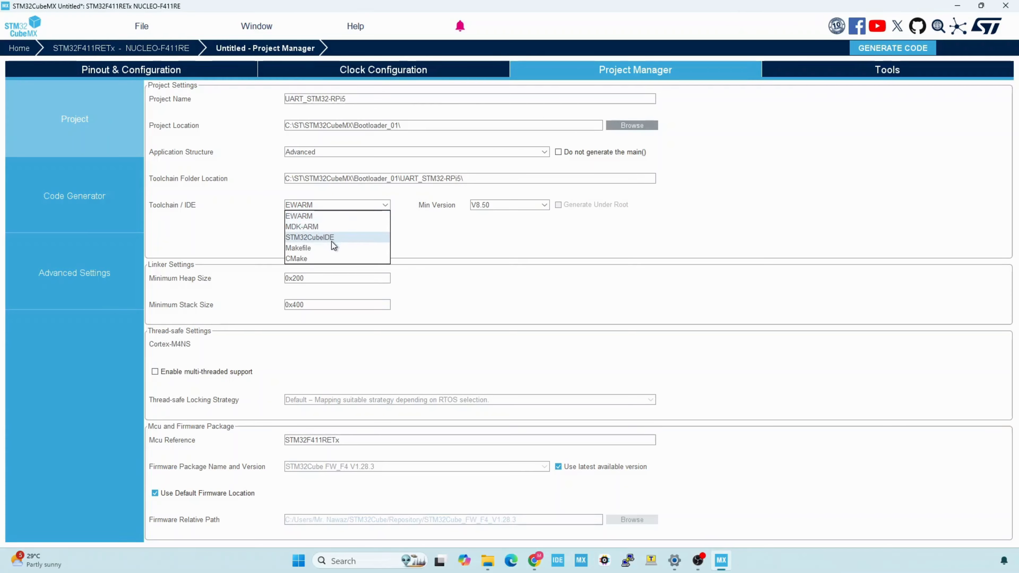
click(346, 239)
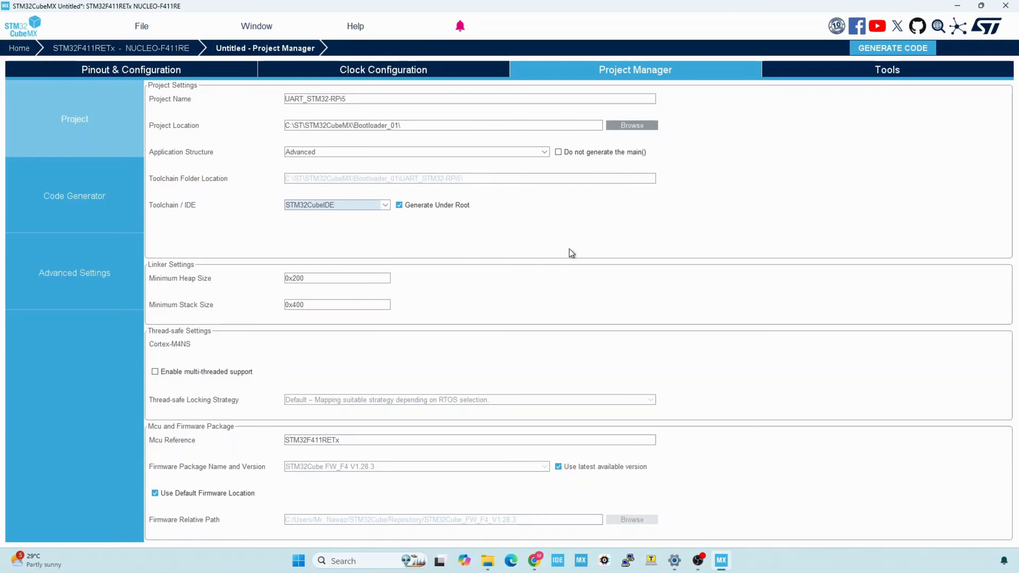
Step: Generate the project code and open the project in STM32CubeIDE with its window maximized
click(868, 51)
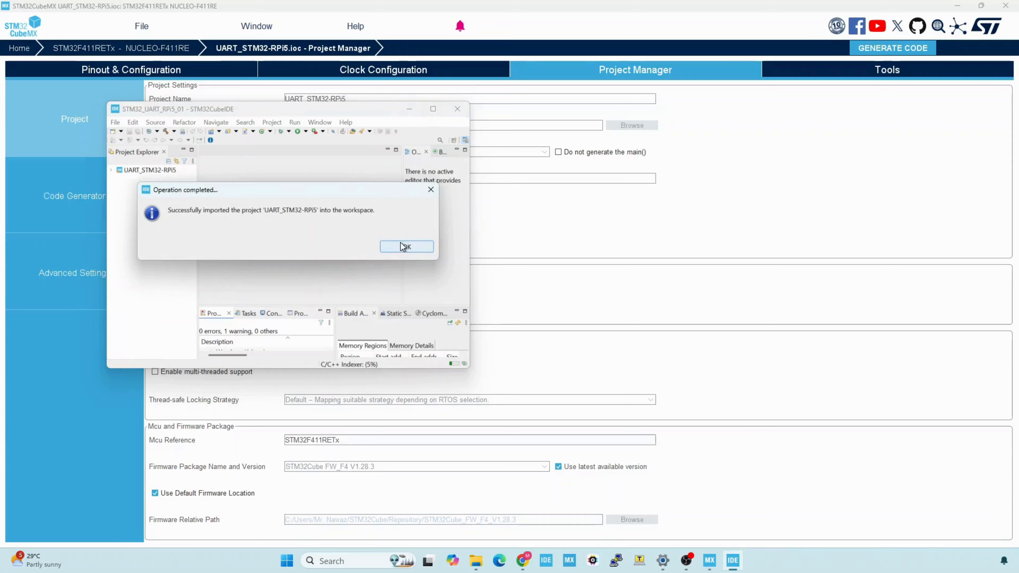
click(402, 244)
click(438, 112)
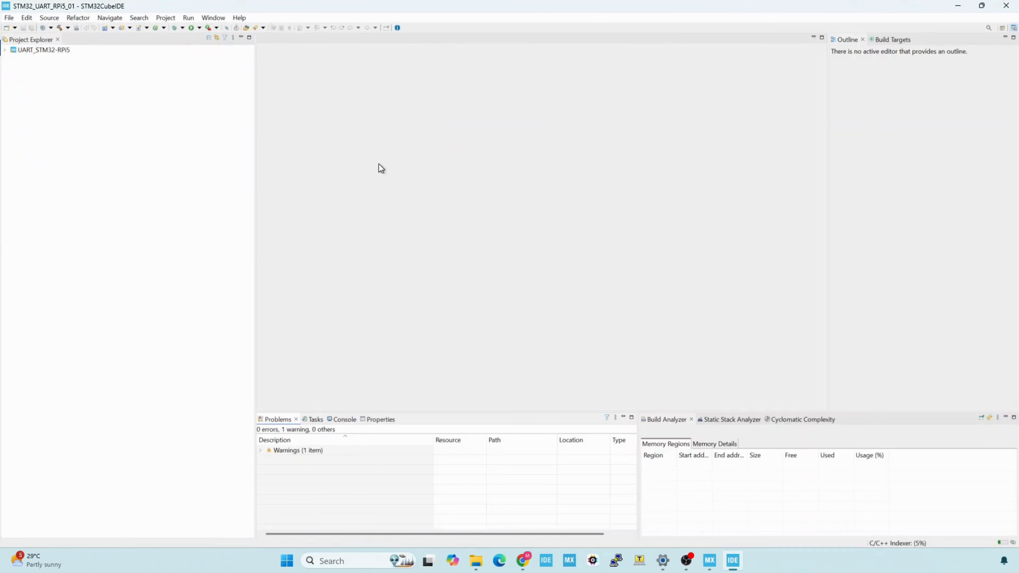
Step: Expand the UART_STM32-RPi5 project and its Core folder in the project tree
click(8, 56)
click(5, 50)
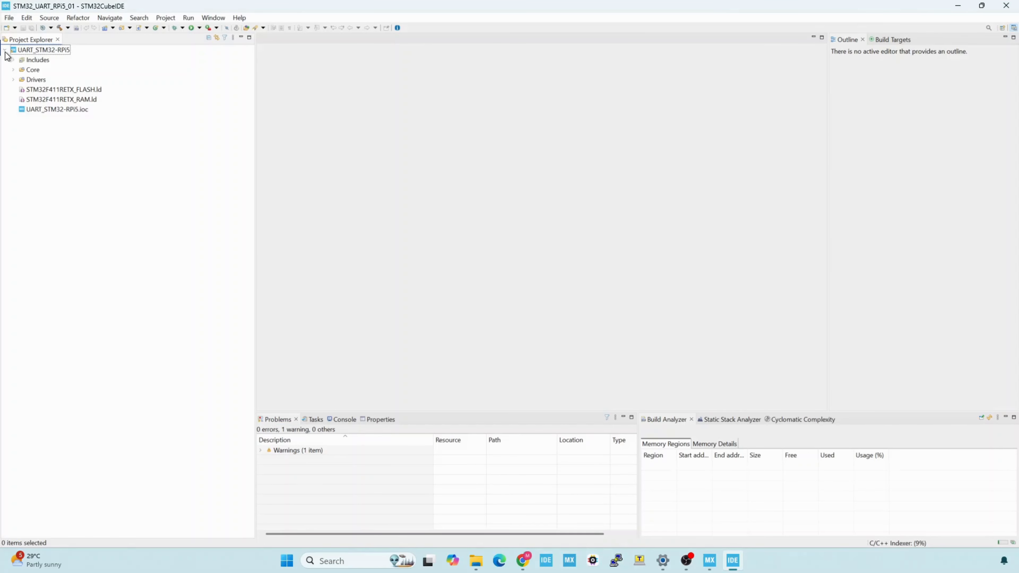
click(14, 70)
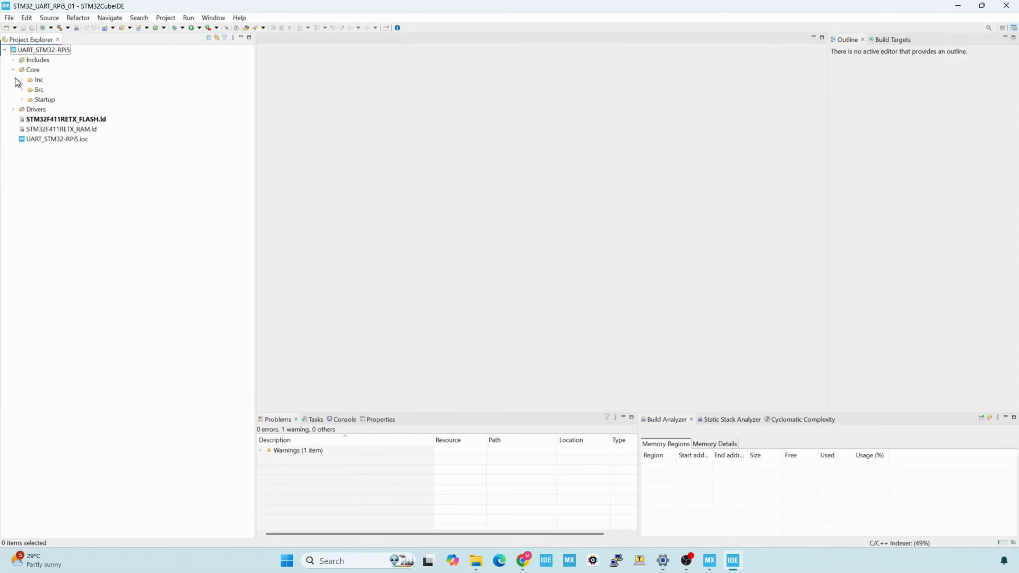